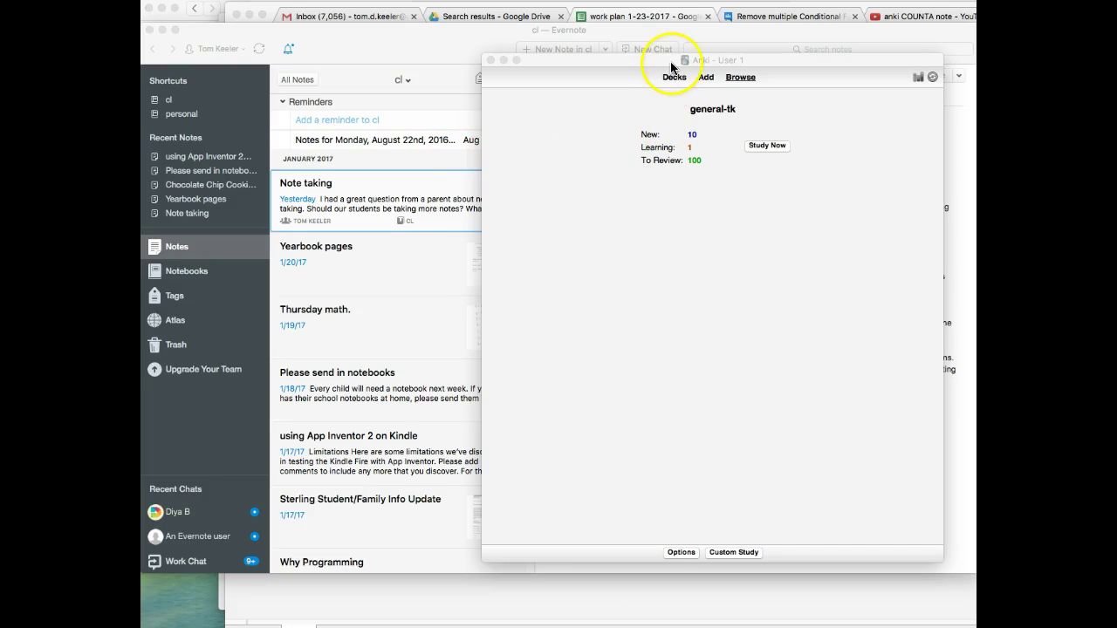
# Step: Open a new note in Anki's Add dialog and set its note type to Basic
pyautogui.click(696, 81)
pyautogui.click(705, 80)
pyautogui.click(648, 253)
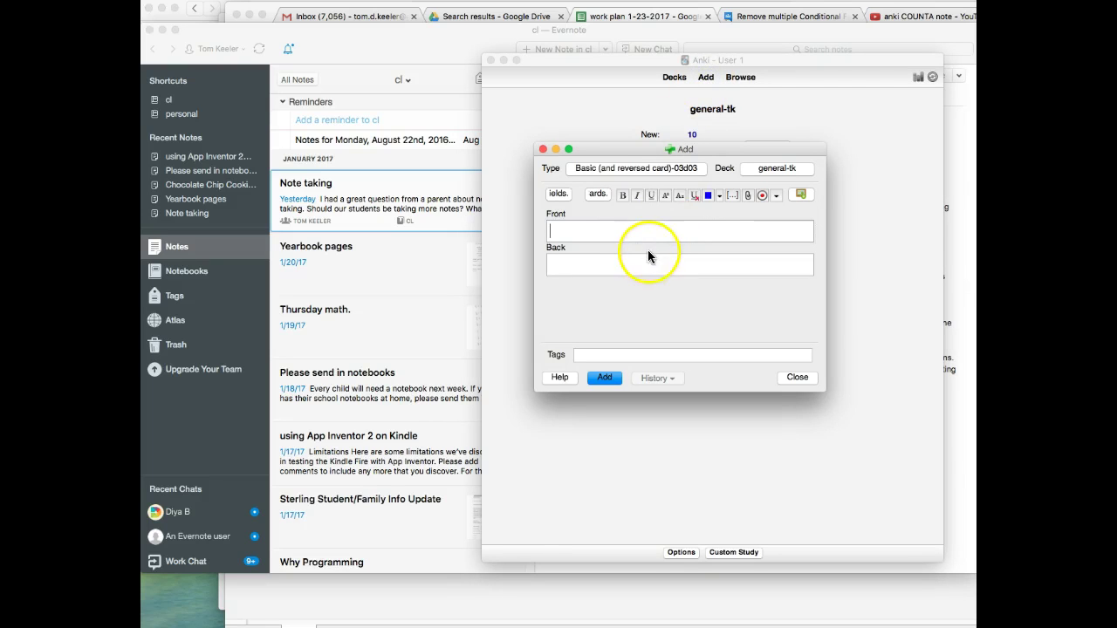
pyautogui.click(700, 165)
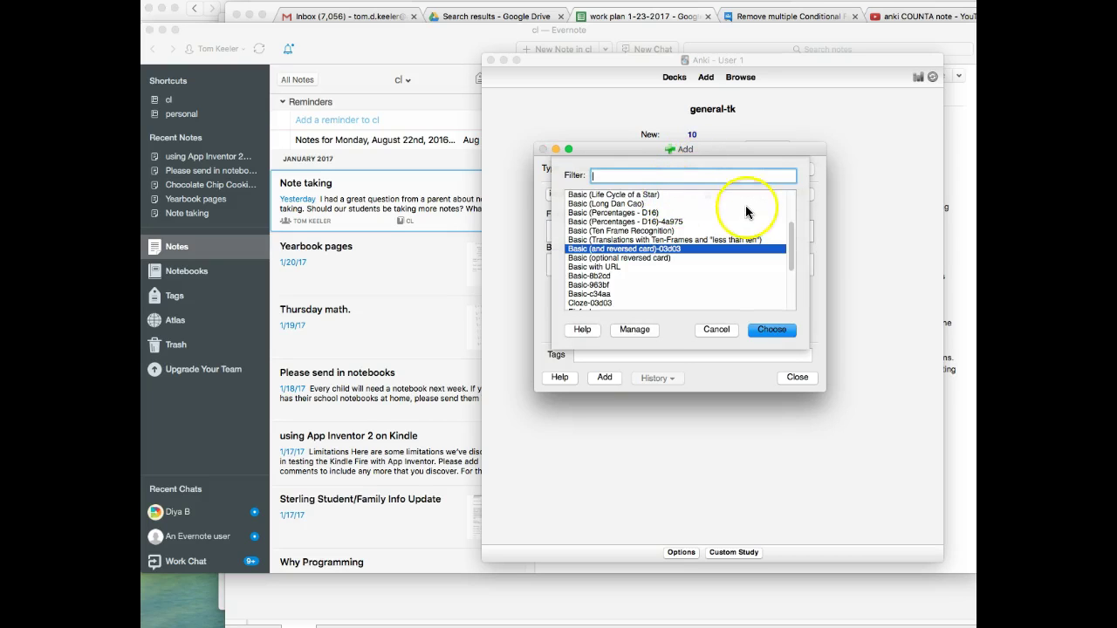
pyautogui.click(791, 197)
pyautogui.click(577, 194)
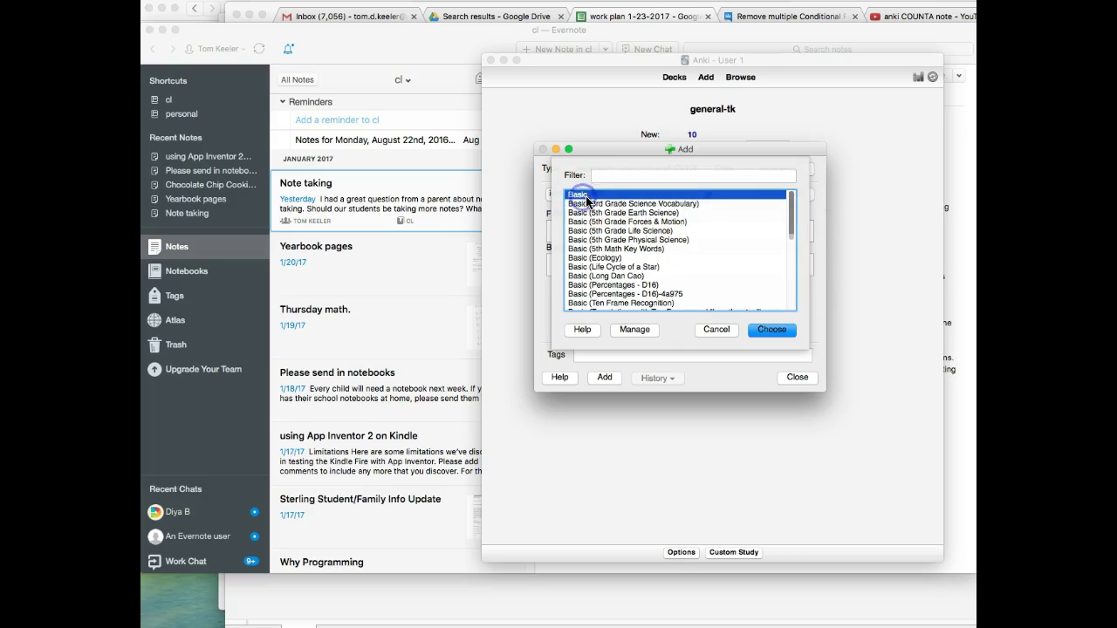
pyautogui.click(760, 330)
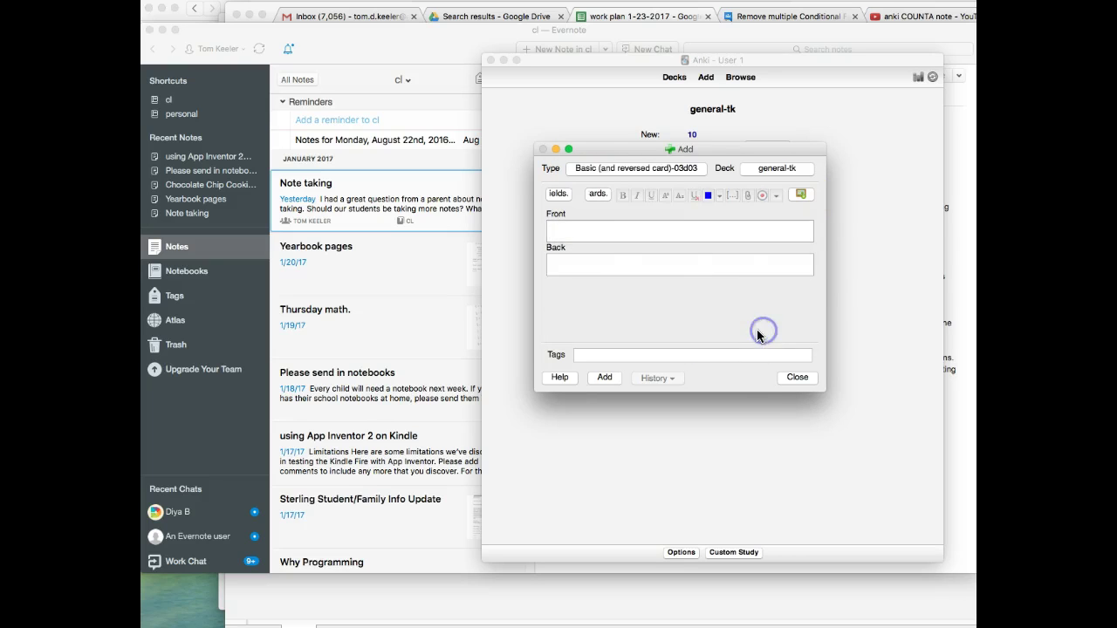
# Step: Tag the new note 'spreadsheet' using the tag suggestion
pyautogui.click(585, 356)
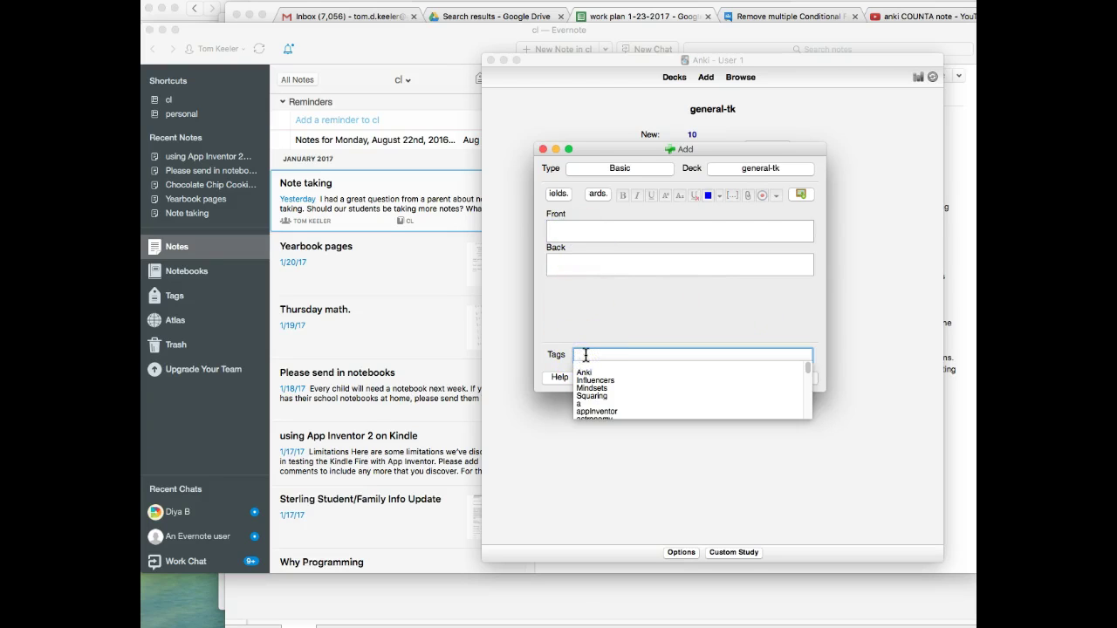
pyautogui.write('scie')
pyautogui.press('BackSpace')
pyautogui.press('BackSpace')
pyautogui.press('BackSpace')
pyautogui.press('BackSpace')
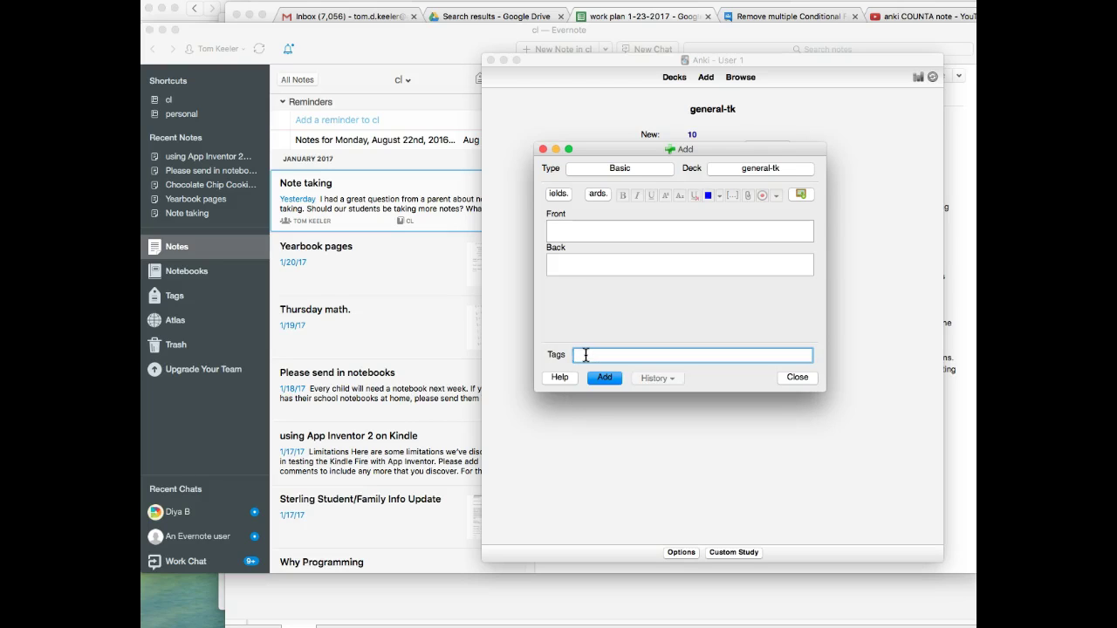
pyautogui.write('swan')
pyautogui.press('BackSpace')
pyautogui.press('BackSpace')
pyautogui.press('BackSpace')
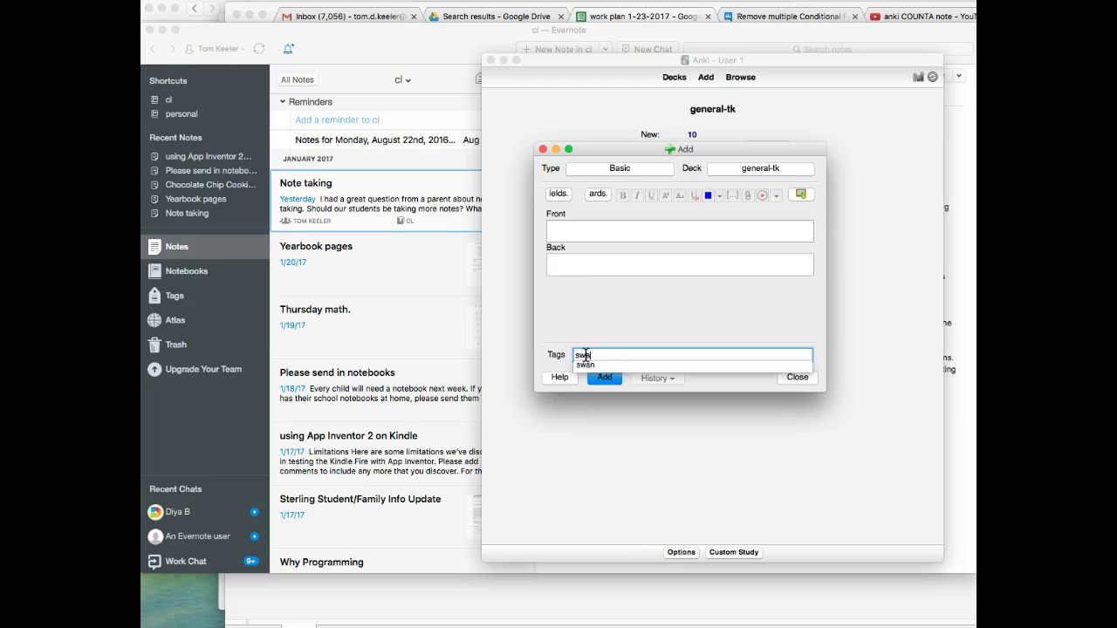
pyautogui.write('pa')
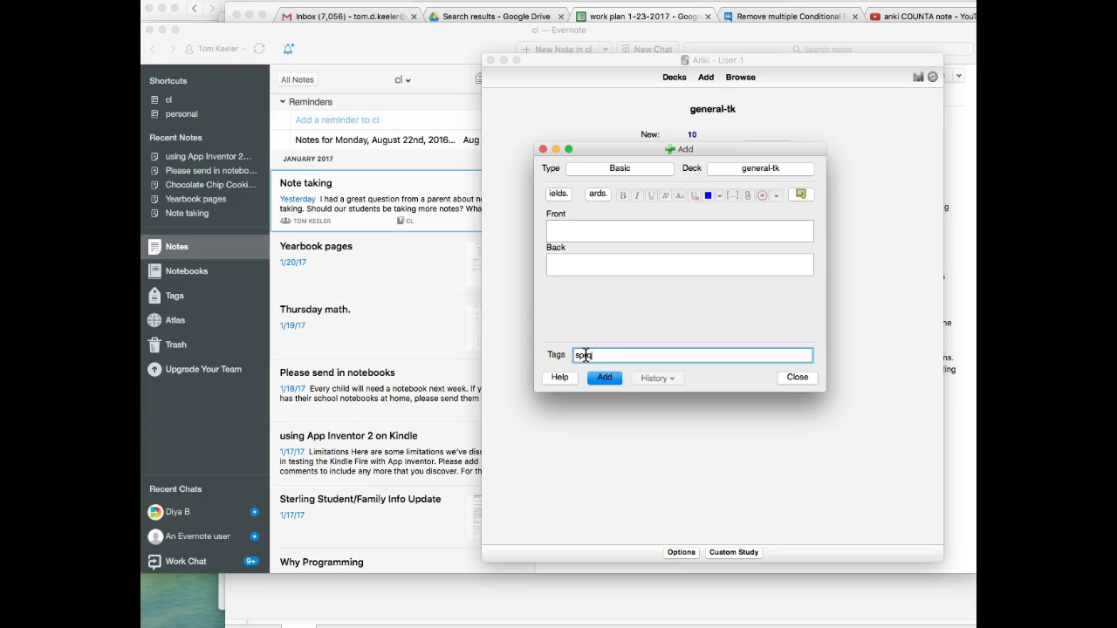
pyautogui.press('BackSpace')
pyautogui.write('r')
pyautogui.click(580, 366)
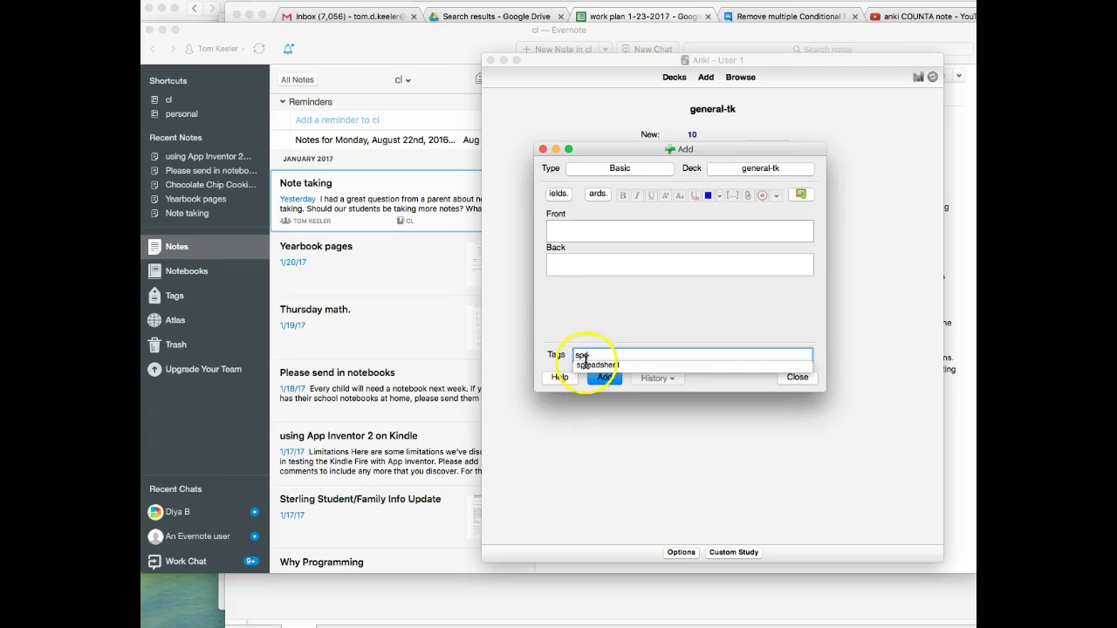
# Step: Enter 'spreadsheet: give example of using output from one formula as input to another' as the Front
pyautogui.click(561, 244)
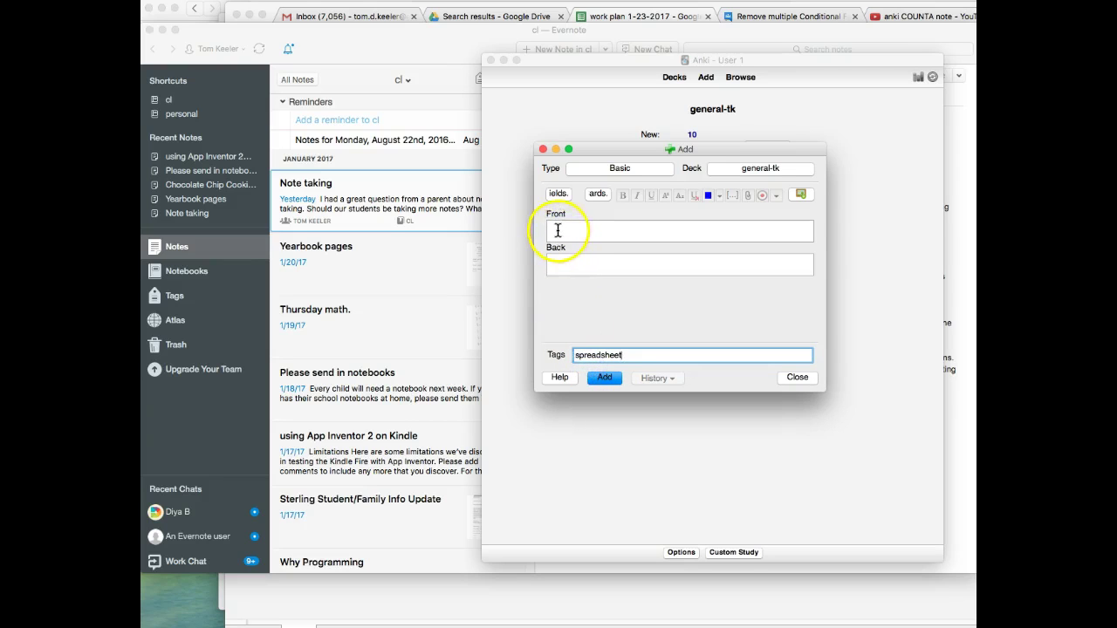
pyautogui.click(555, 231)
pyautogui.write('spread')
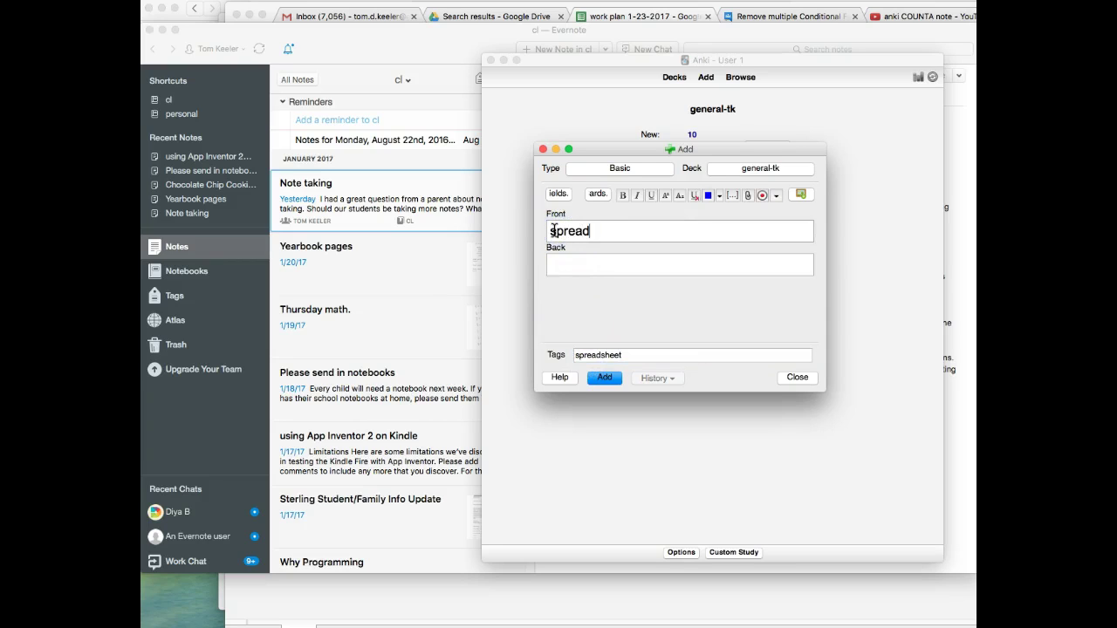
pyautogui.write('sheet:')
pyautogui.write('give example of ')
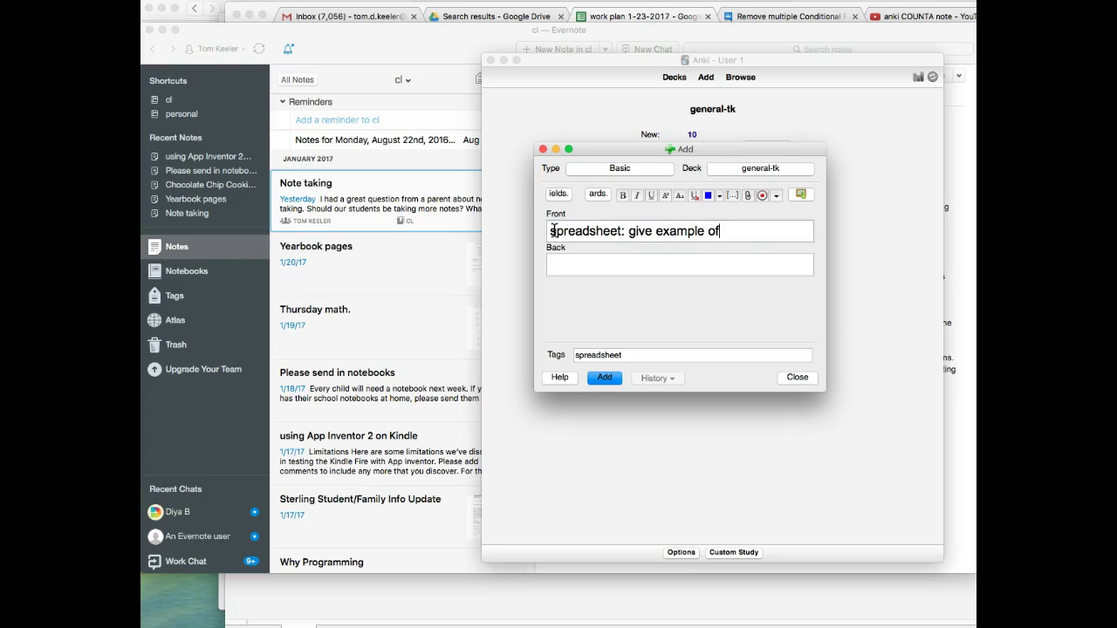
pyautogui.write('using output from one form')
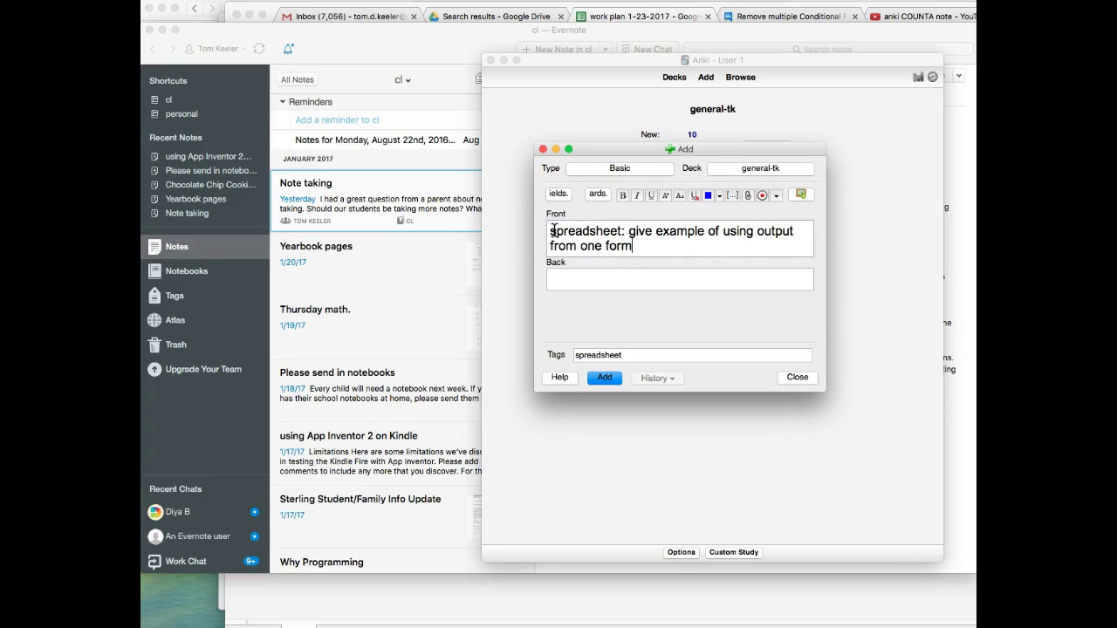
pyautogui.write('ula as input to another')
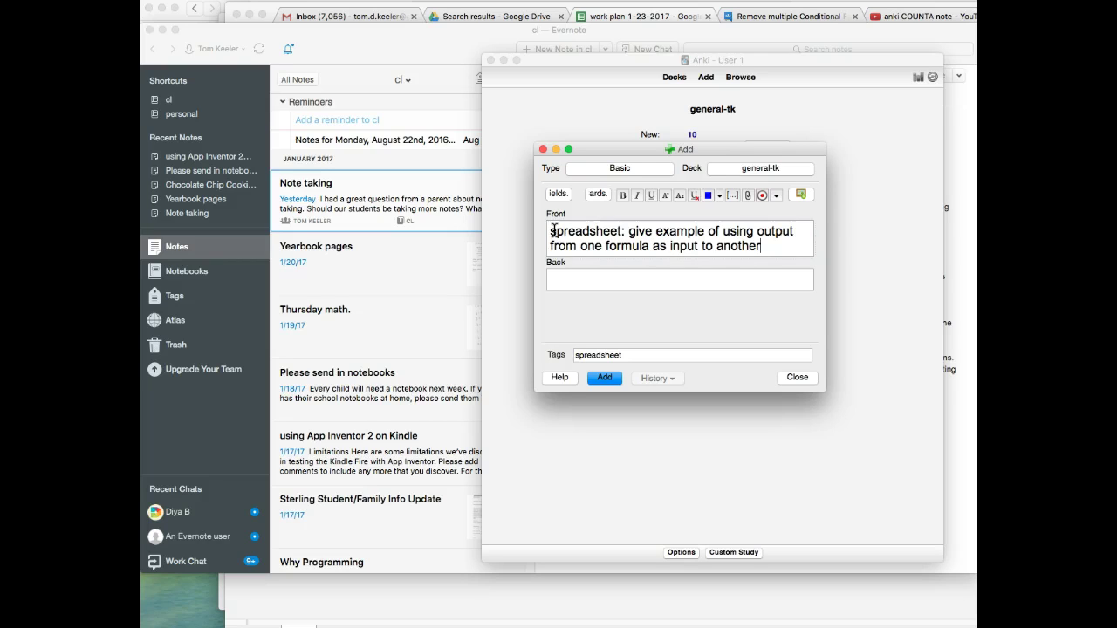
pyautogui.click(549, 281)
# Step: Write 'Example: =COUNTA(UNIQUE(E2:E))' on the Back, correcting typos along the way
pyautogui.write('Ex')
pyautogui.write('ample: =COUNTA')
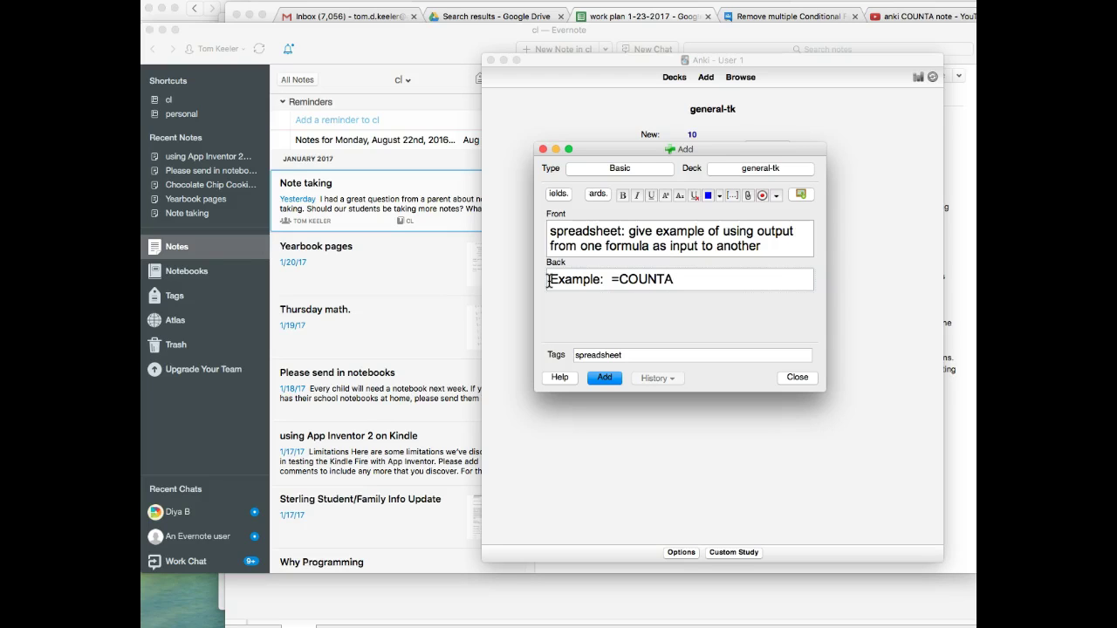
pyautogui.write('(')
pyautogui.write('UNIQUE')
pyautogui.write('(D3')
pyautogui.press('BackSpace')
pyautogui.press('BackSpace')
pyautogui.write('E2:3')
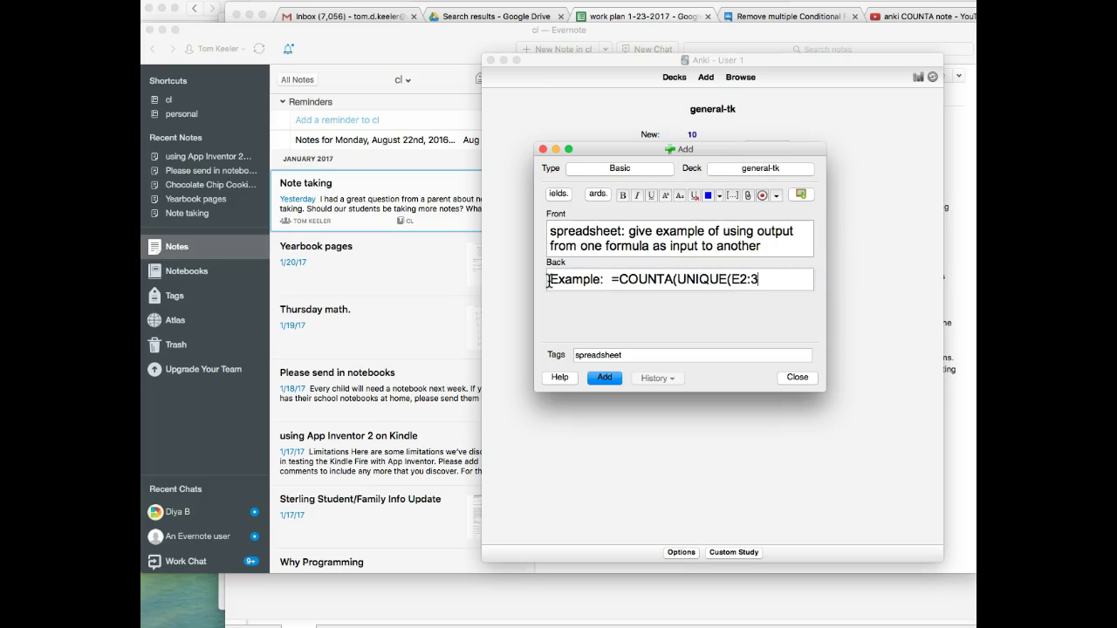
pyautogui.press('BackSpace')
pyautogui.write('E))')
# Step: Begin the explanation on the Back: 'The UNIQUE formula returns all of the'
pyautogui.write('The unique')
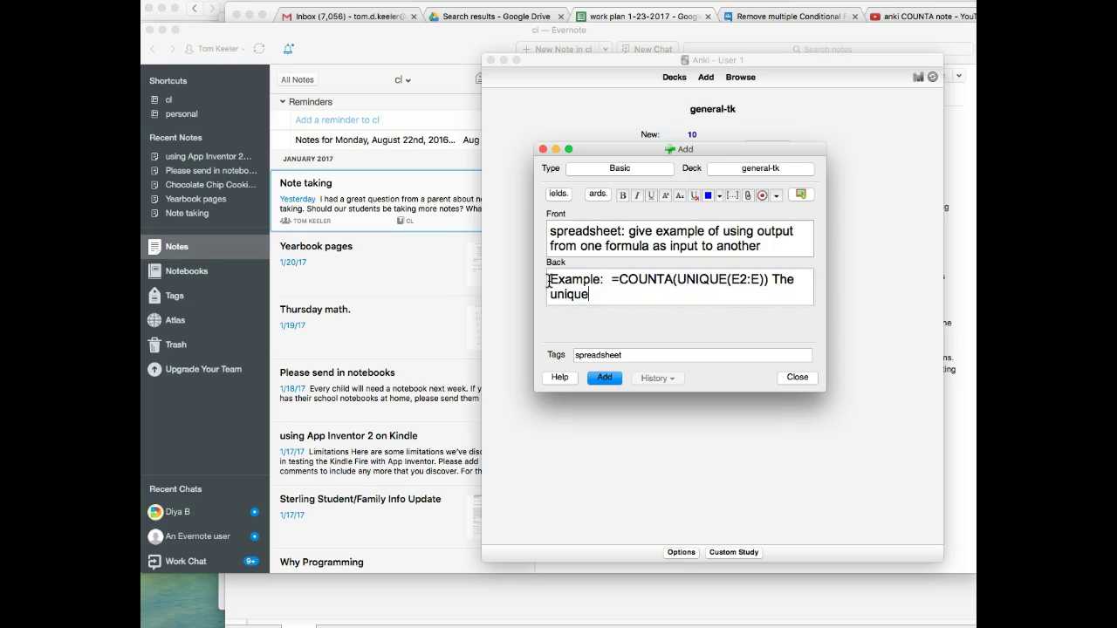
pyautogui.press('BackSpace')
pyautogui.press('BackSpace')
pyautogui.press('BackSpace')
pyautogui.press('BackSpace')
pyautogui.press('BackSpace')
pyautogui.press('BackSpace')
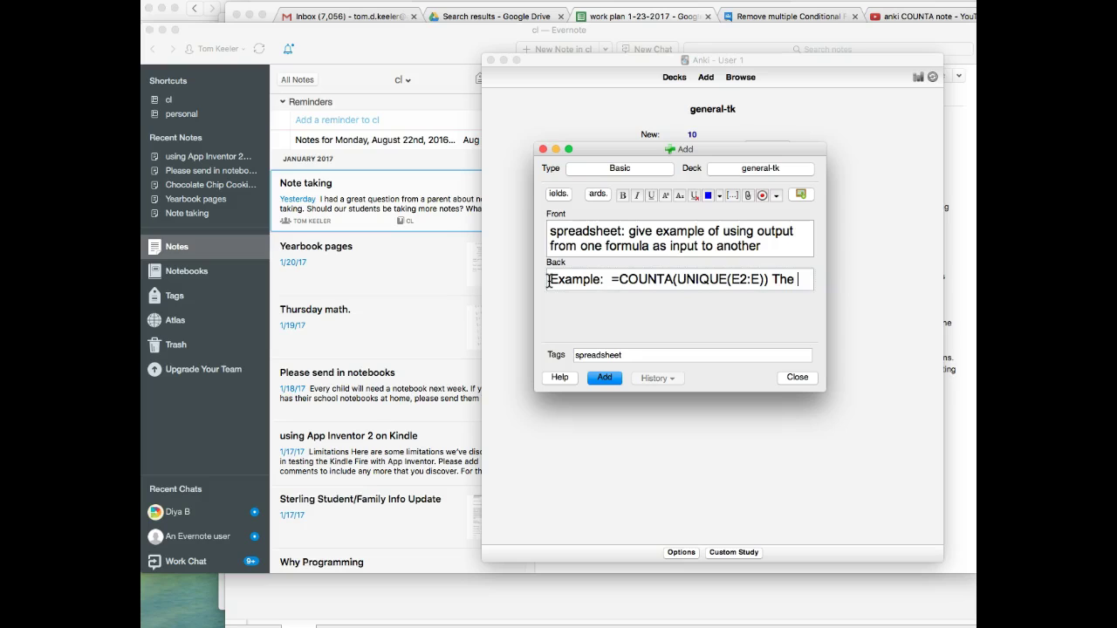
pyautogui.write('UNIQUE')
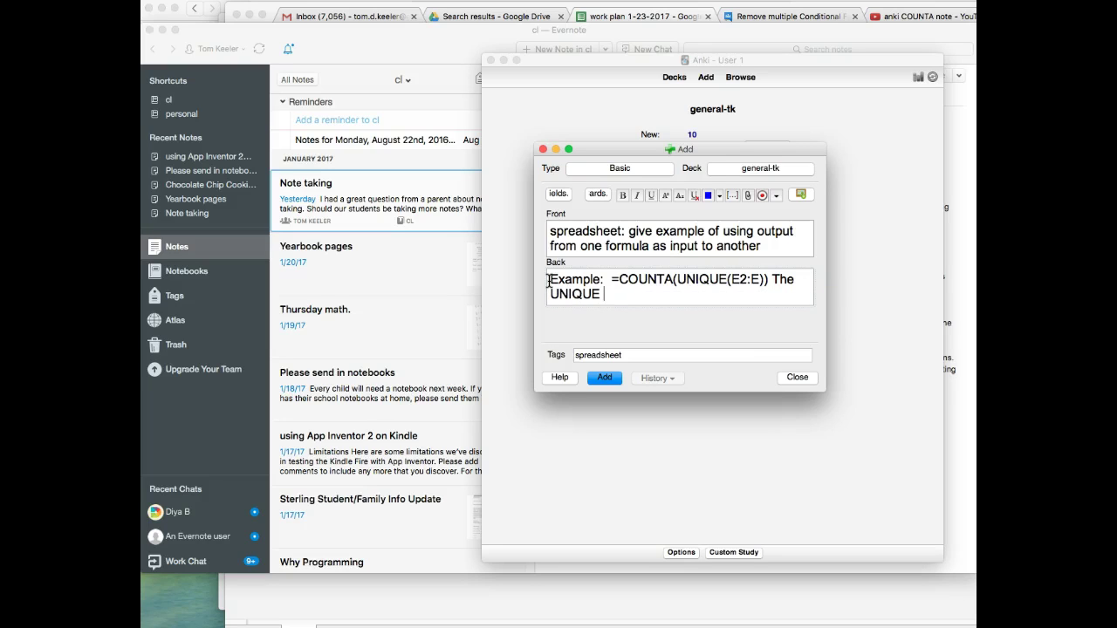
pyautogui.write(' formula r')
pyautogui.write('ed')
pyautogui.press('BackSpace')
pyautogui.write('turns al')
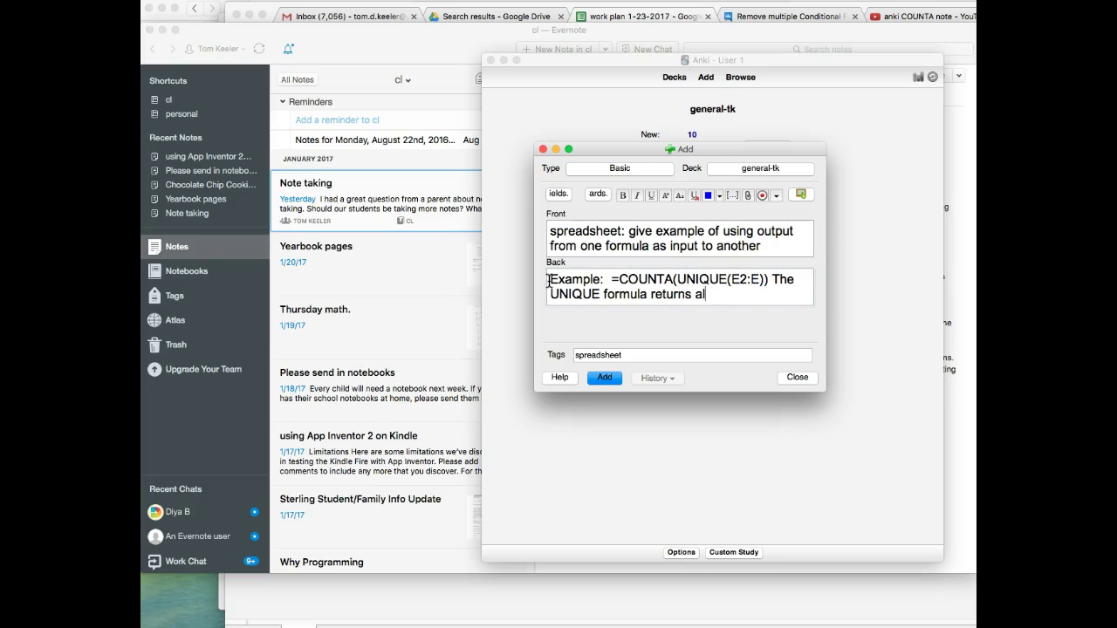
pyautogui.write('l ofr the')
# Step: Explain that UNIQUE returns non-duplicate values from E2 to the end of column E, which COUNTA counts
pyautogui.press('BackSpace')
pyautogui.press('BackSpace')
pyautogui.press('BackSpace')
pyautogui.press('BackSpace')
pyautogui.press('BackSpace')
pyautogui.write('valu')
pyautogui.press('BackSpace')
pyautogui.press('BackSpace')
pyautogui.press('BackSpace')
pyautogui.press('BackSpace')
pyautogui.write('non-duplicate vlaue')
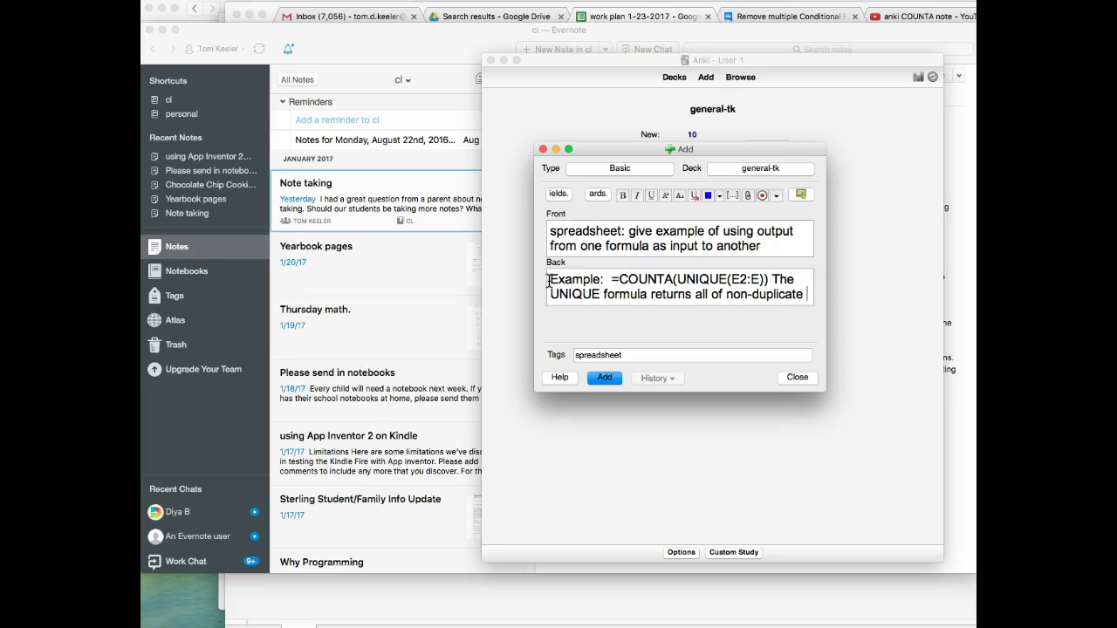
pyautogui.press('BackSpace')
pyautogui.press('BackSpace')
pyautogui.press('BackSpace')
pyautogui.press('BackSpace')
pyautogui.write('alues in ')
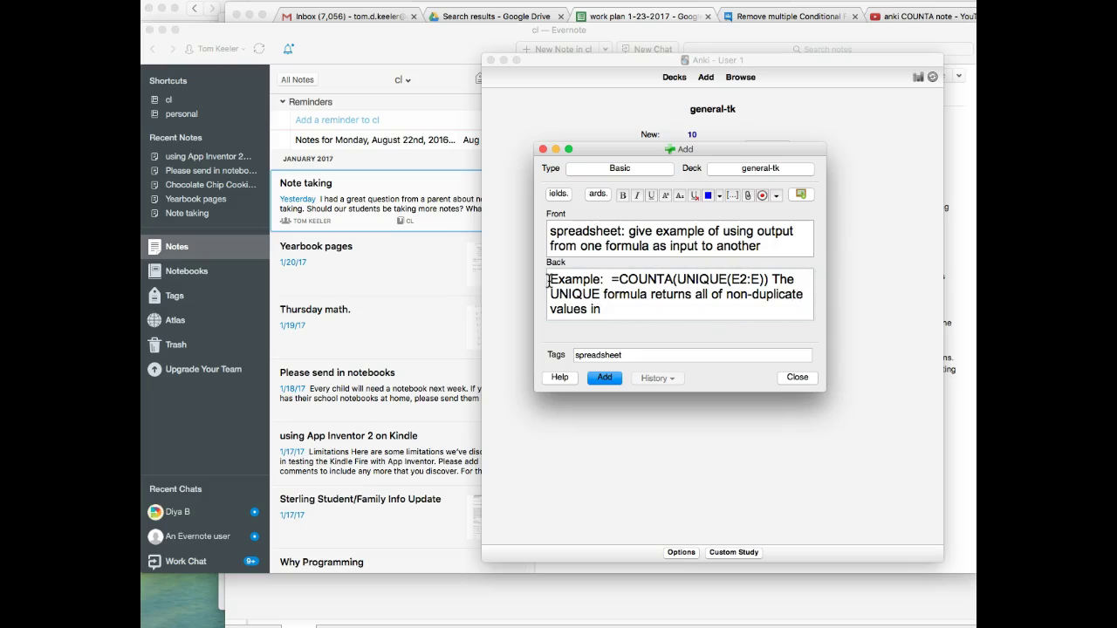
pyautogui.write('the range E2 to the end o')
pyautogui.press('BackSpace')
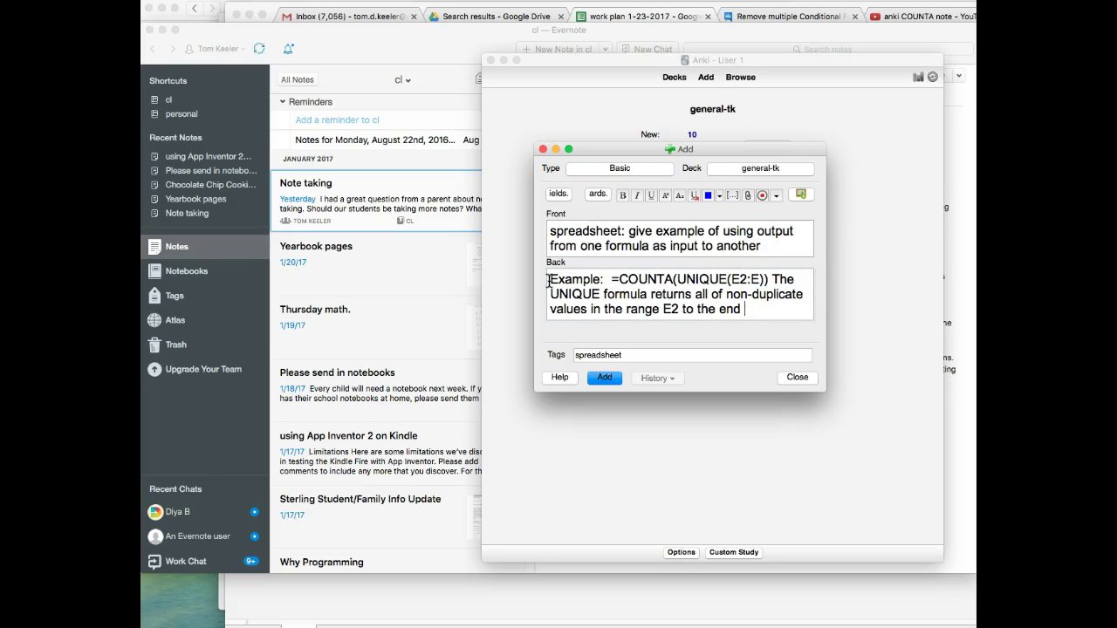
pyautogui.write('of column E')
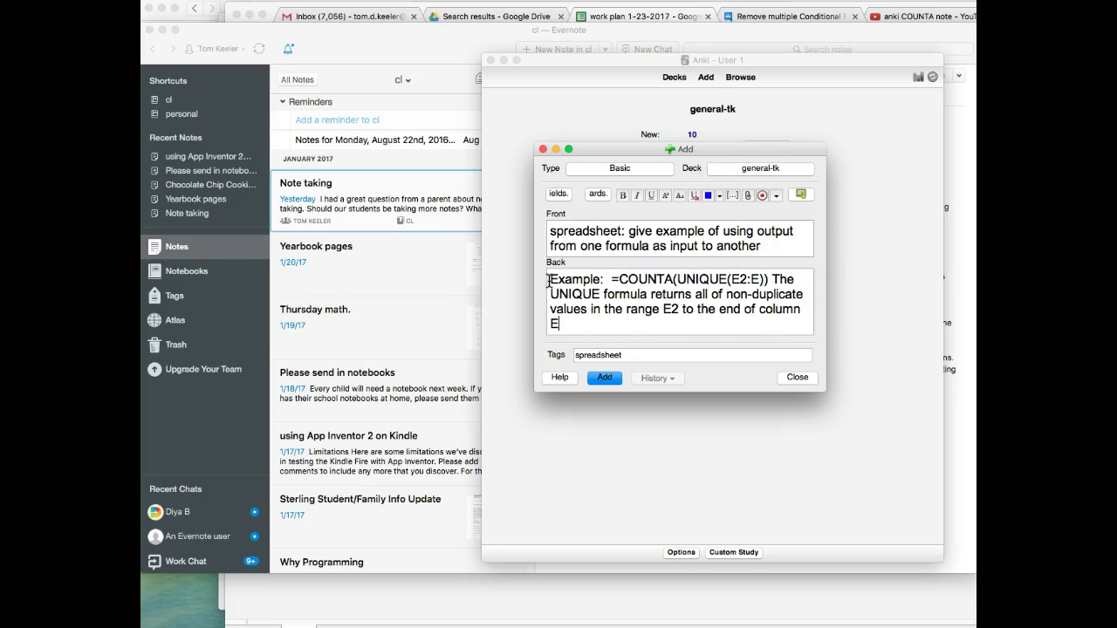
pyautogui.write('.  In our case, the cate')
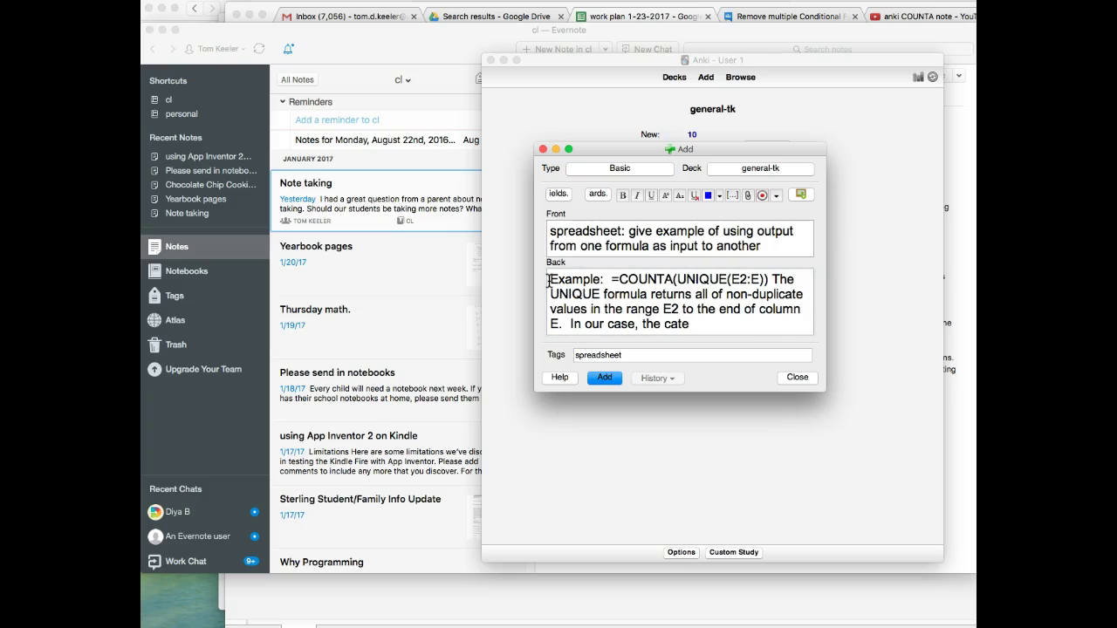
pyautogui.write('gories of theques')
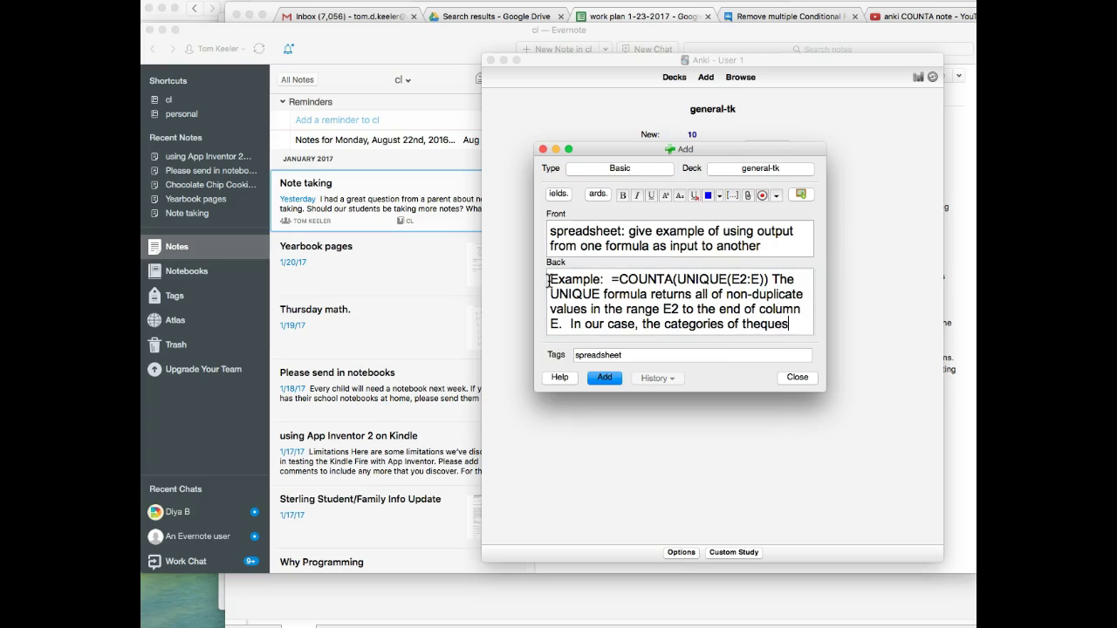
pyautogui.press('BackSpace')
pyautogui.press('BackSpace')
pyautogui.press('BackSpace')
pyautogui.press('BackSpace')
pyautogui.write('quest just once')
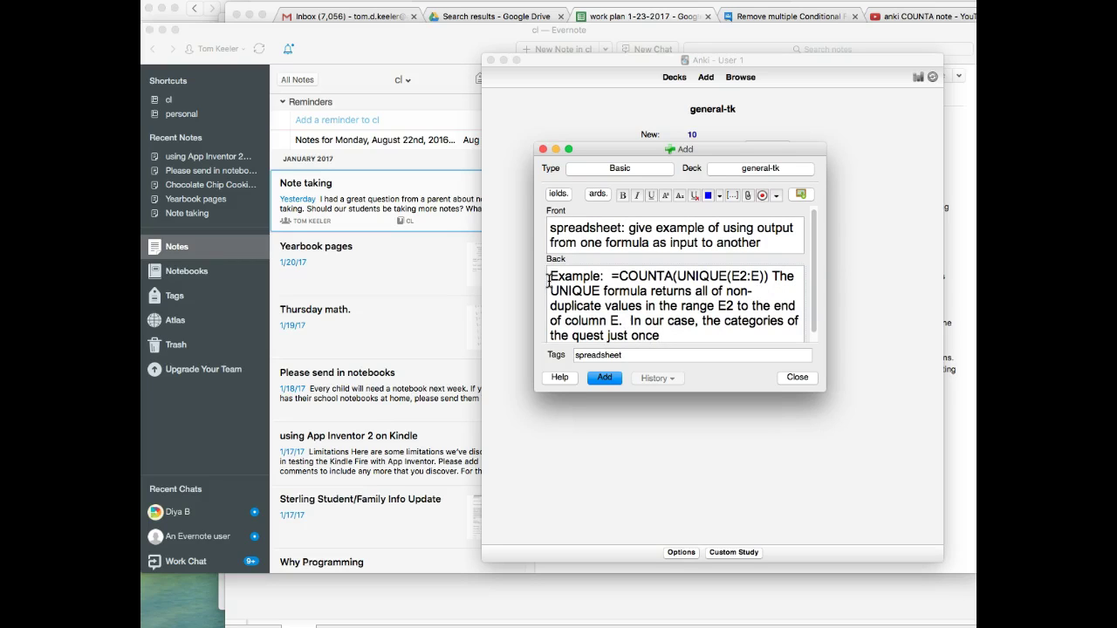
pyautogui.write('.  Then COUNTA ')
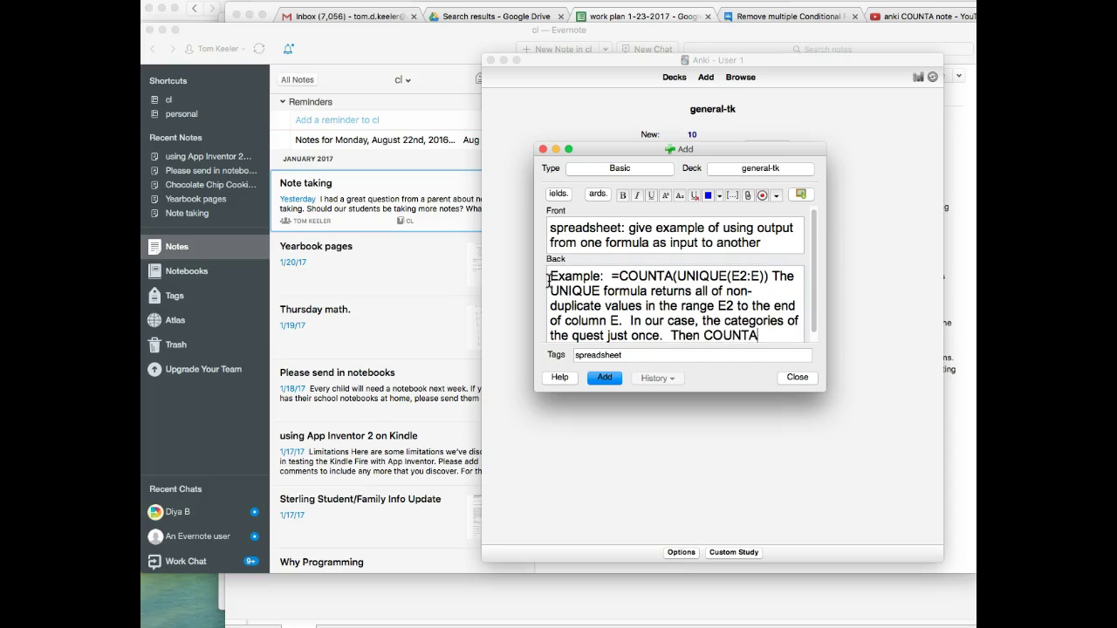
pyautogui.write('counted ')
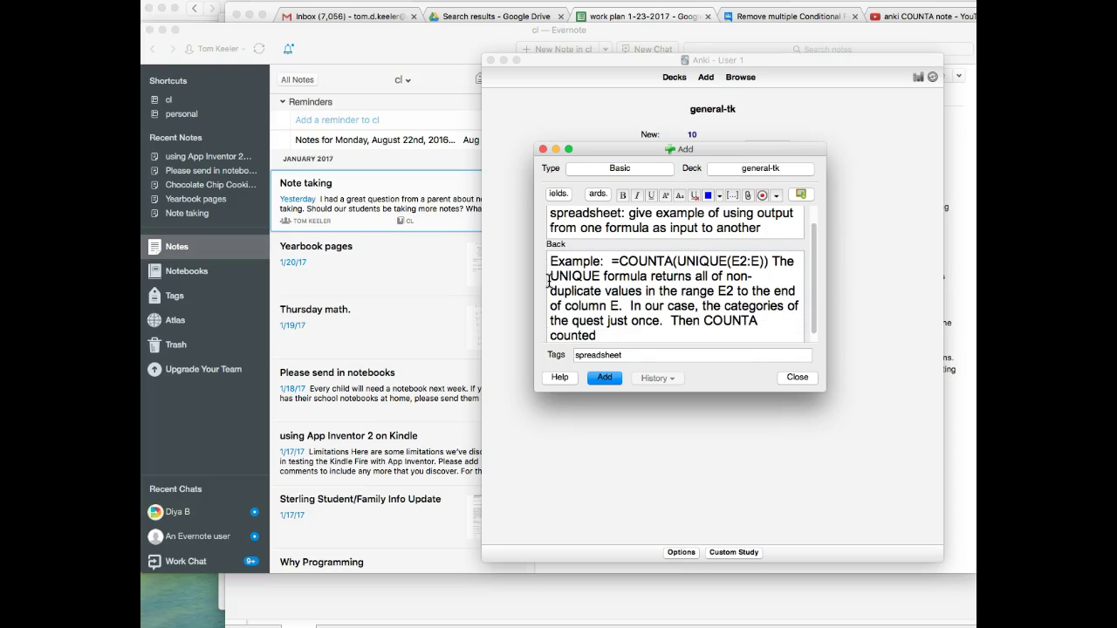
pyautogui.write('each of these entries. ')
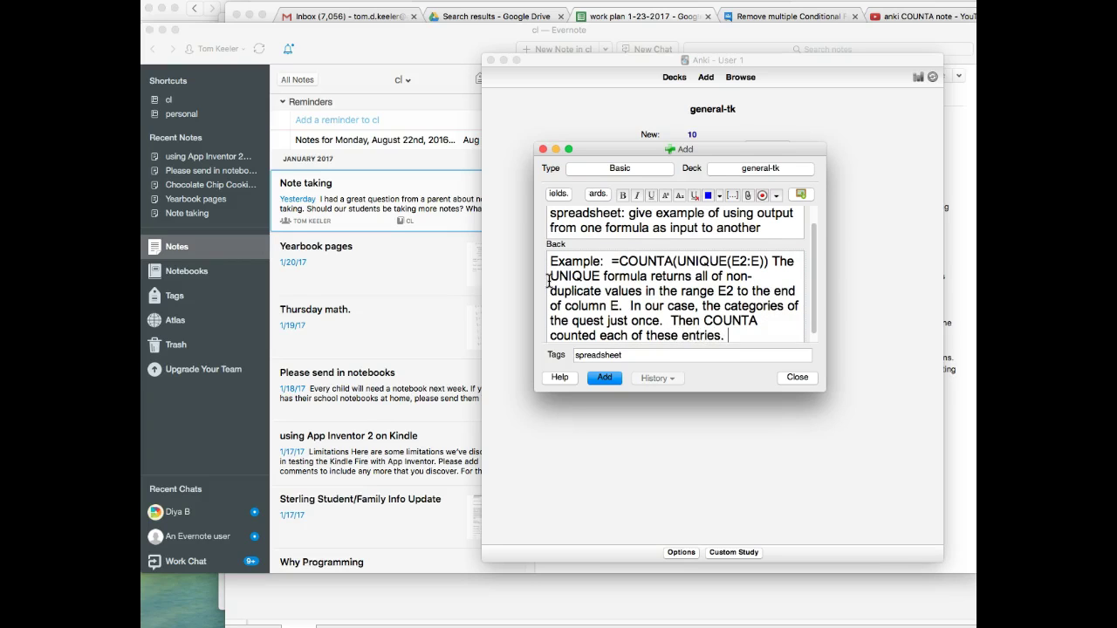
pyautogui.write('S')
pyautogui.write('o instead of ')
pyautogui.write('giving')
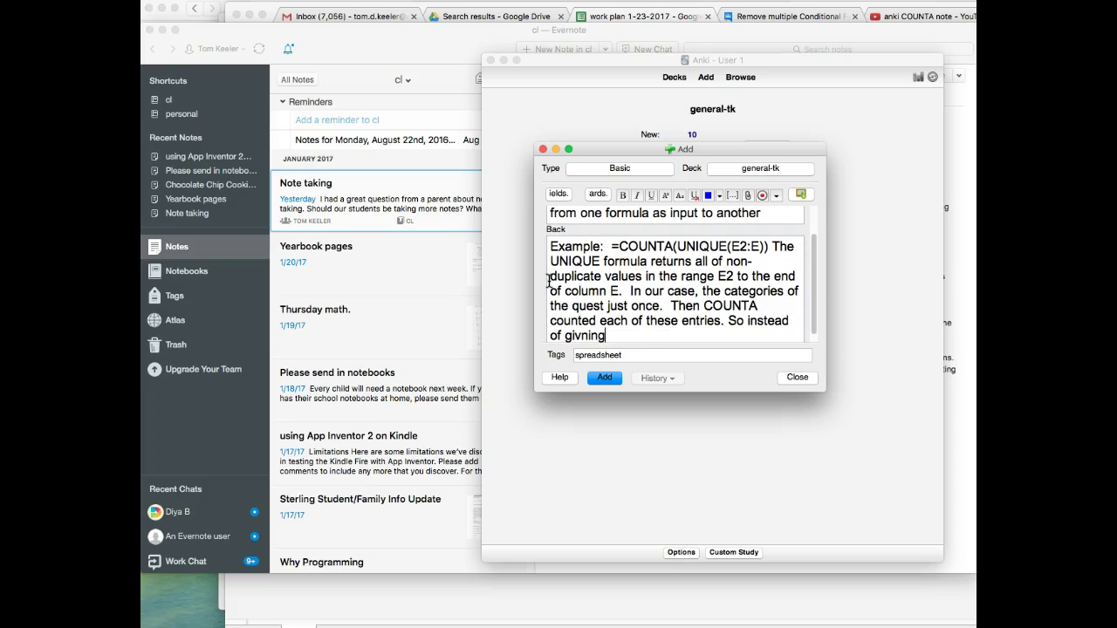
# Step: End the Back with 'COUNTA took the cells coming from UNIQUE.' and add the card
pyautogui.press('BackSpace')
pyautogui.press('BackSpace')
pyautogui.press('BackSpace')
pyautogui.write('n')
pyautogui.press('BackSpace')
pyautogui.write('ing COUNTA  a')
pyautogui.press('BackSpace')
pyautogui.write('a r')
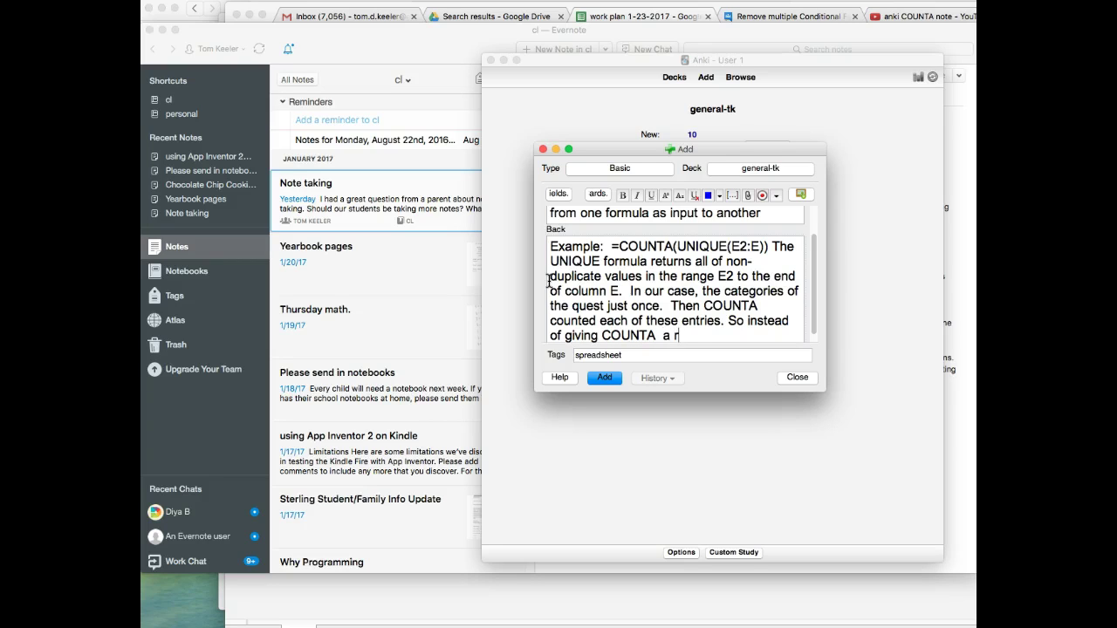
pyautogui.write('ange of cells to ')
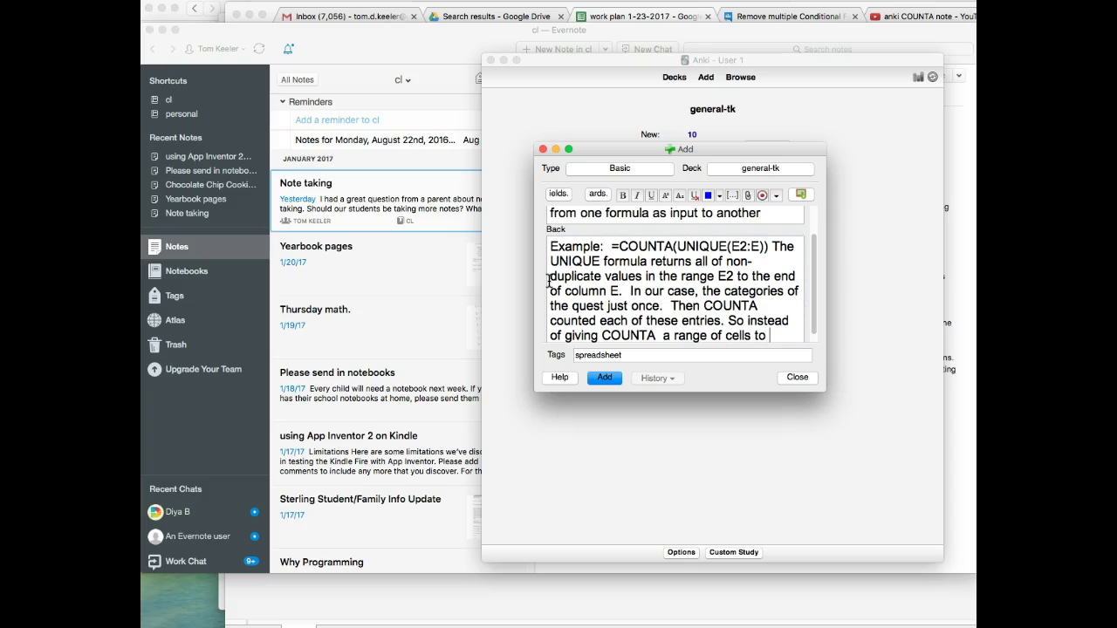
pyautogui.write('count t')
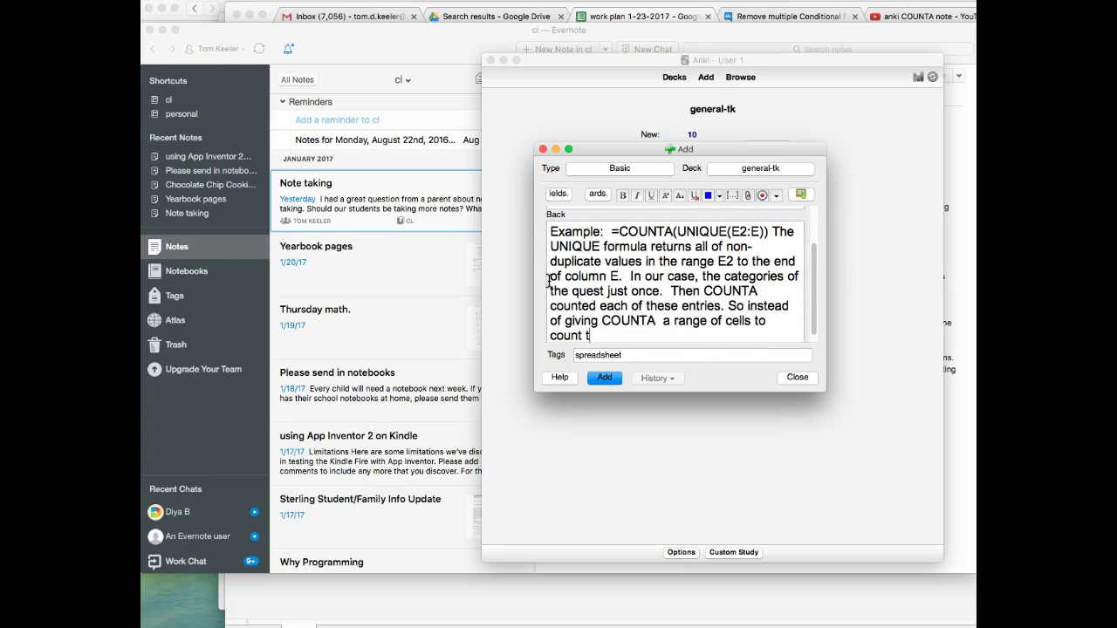
pyautogui.write('he non-blank valu')
pyautogui.write('es')
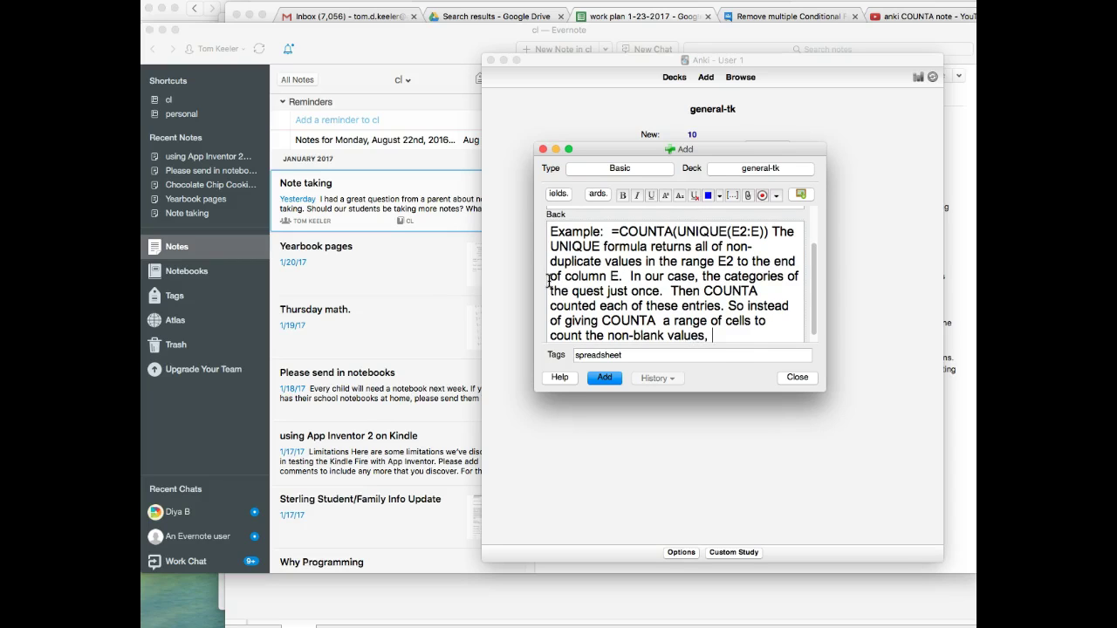
pyautogui.write(', COUNTA took the ')
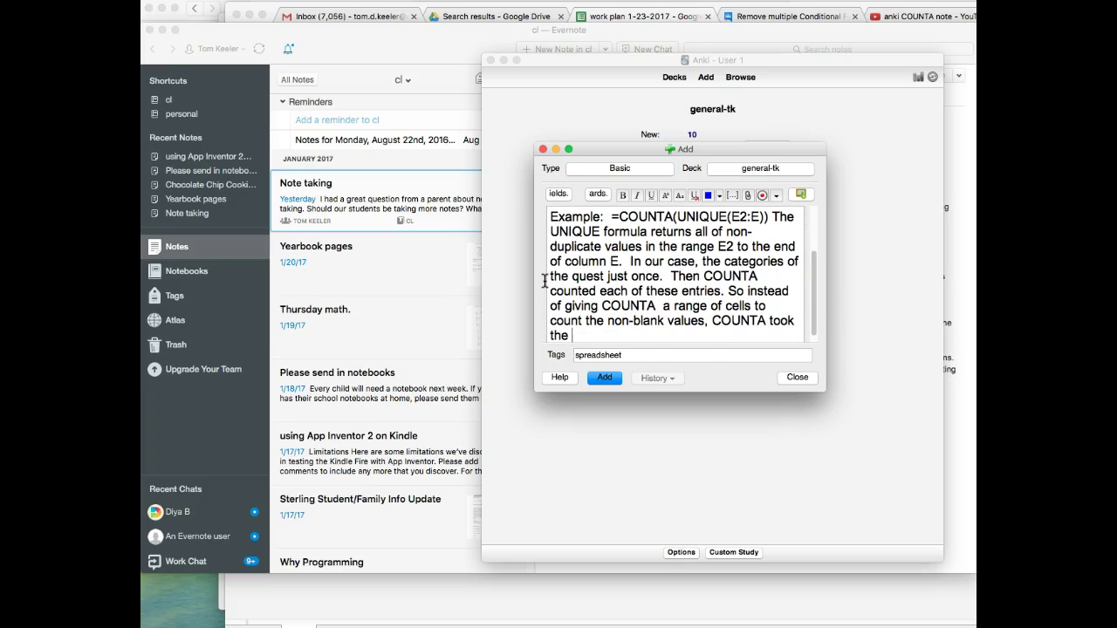
pyautogui.write('cells coming from UNIQUE.')
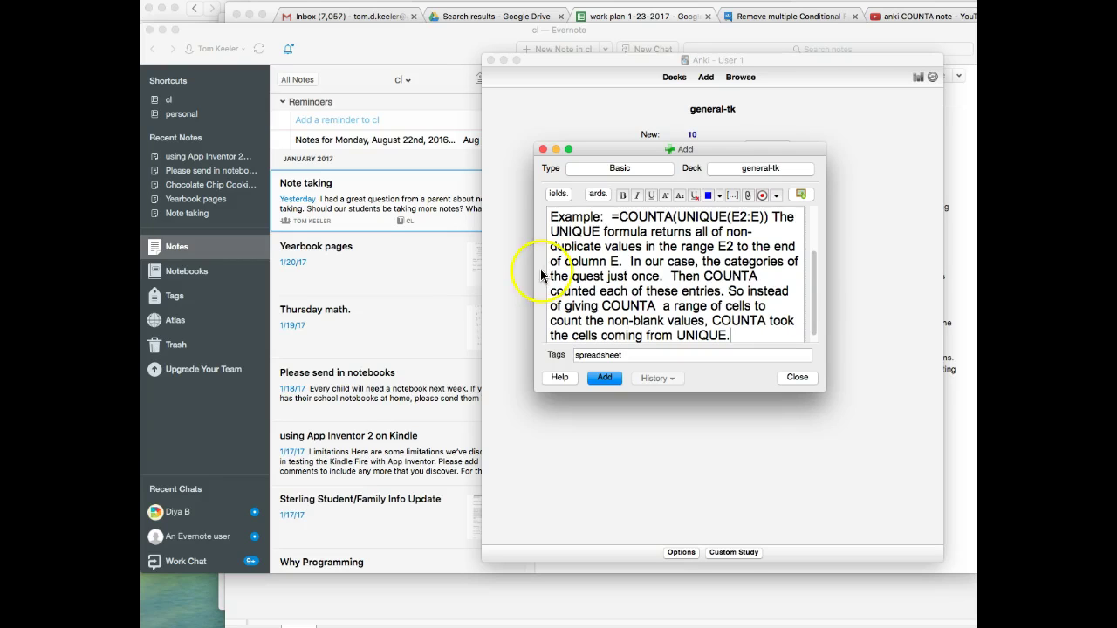
pyautogui.click(599, 379)
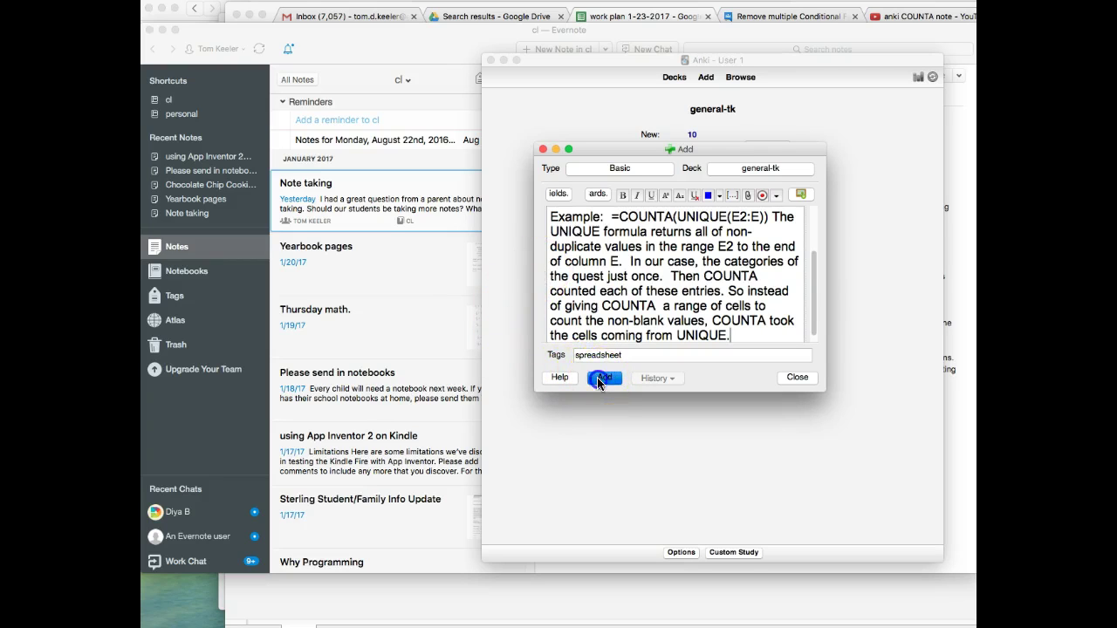